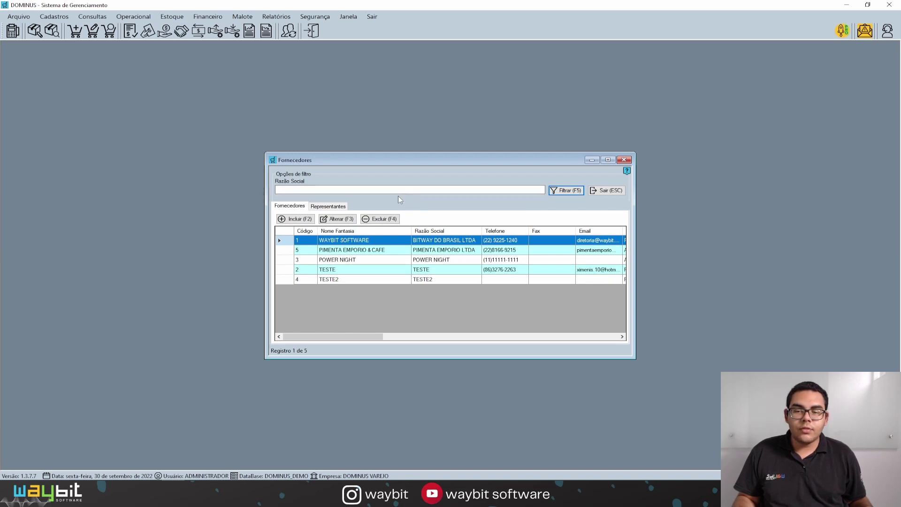
Open the Incluindo Fornecedor form to add a new supplier
{"action": "left_click", "coordinate": [295, 220]}
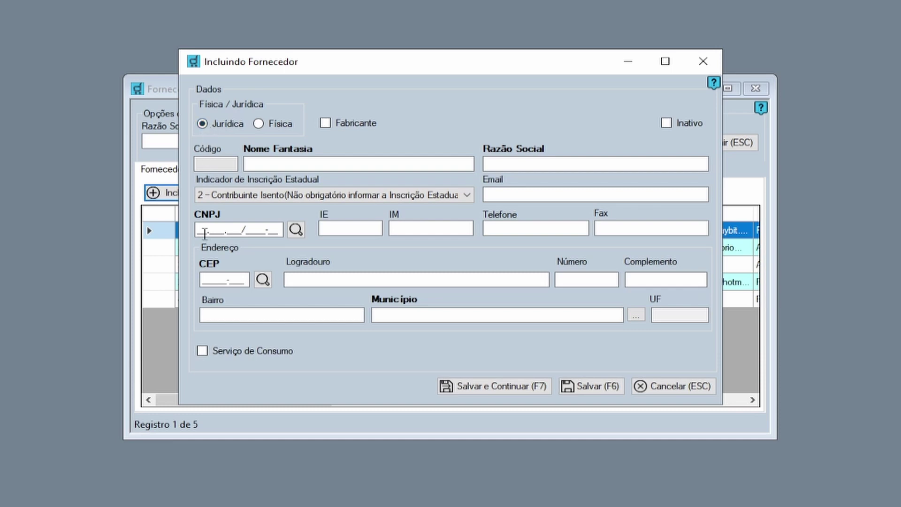
Paste the company's CNPJ to auto-fill WAYBIT SOFTWARE's data and open the state registration indicator list
{"action": "left_click", "coordinate": [200, 230]}
{"action": "left_click", "coordinate": [201, 230]}
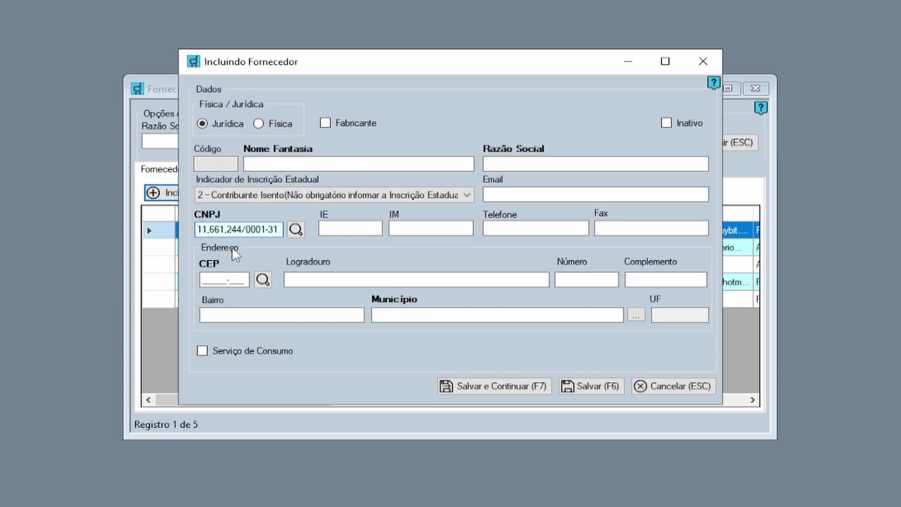
{"action": "key", "text": "Tab"}
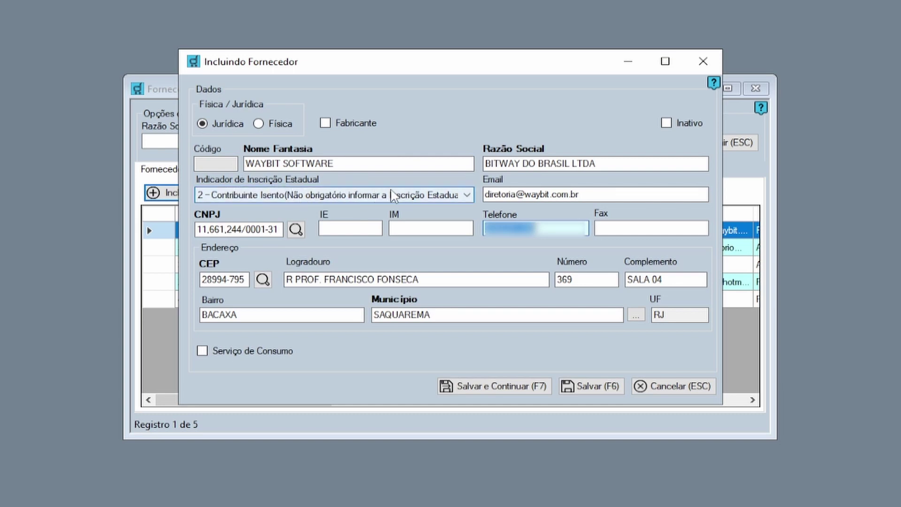
{"action": "left_click", "coordinate": [403, 197]}
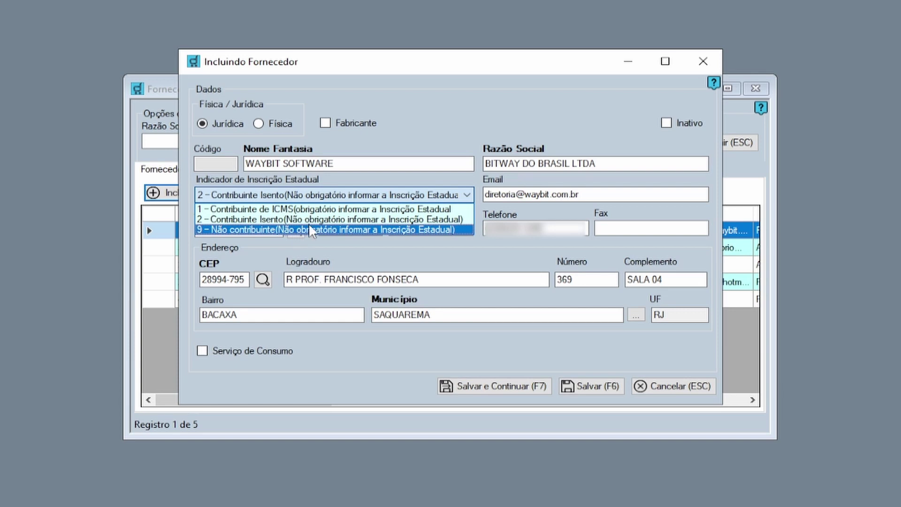
Check the auto-filled email, IE, IM, phone and street fields, then clear the form with F7
{"action": "left_click", "coordinate": [469, 127]}
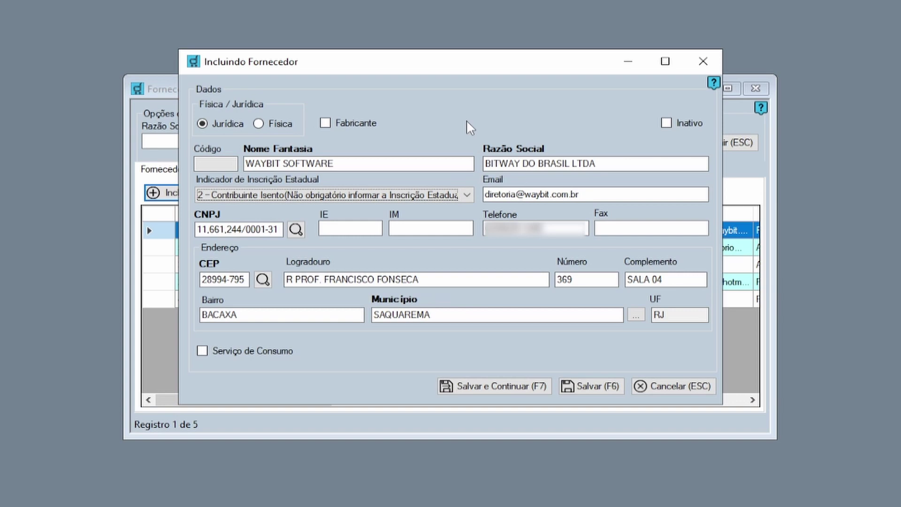
{"action": "left_click", "coordinate": [580, 193]}
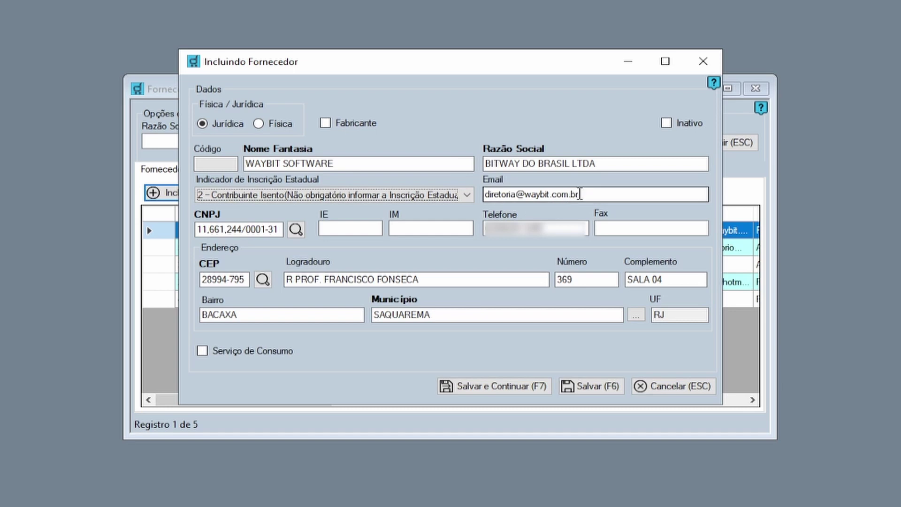
{"action": "left_click", "coordinate": [597, 193]}
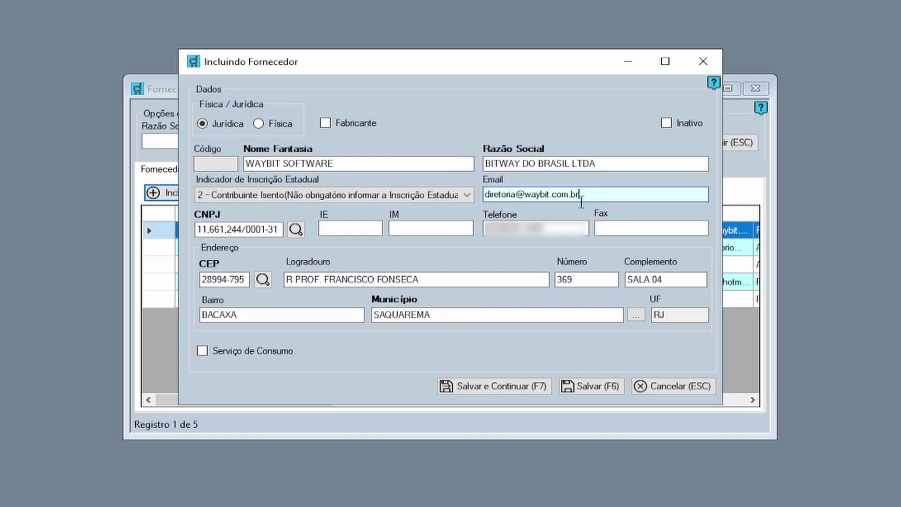
{"action": "left_click", "coordinate": [353, 229]}
{"action": "left_click", "coordinate": [403, 229]}
{"action": "left_click", "coordinate": [580, 230]}
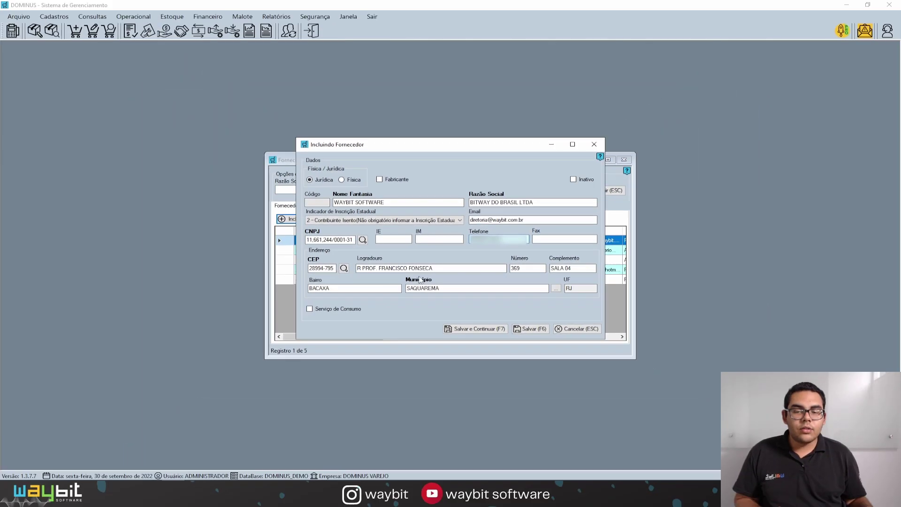
{"action": "left_click", "coordinate": [441, 270]}
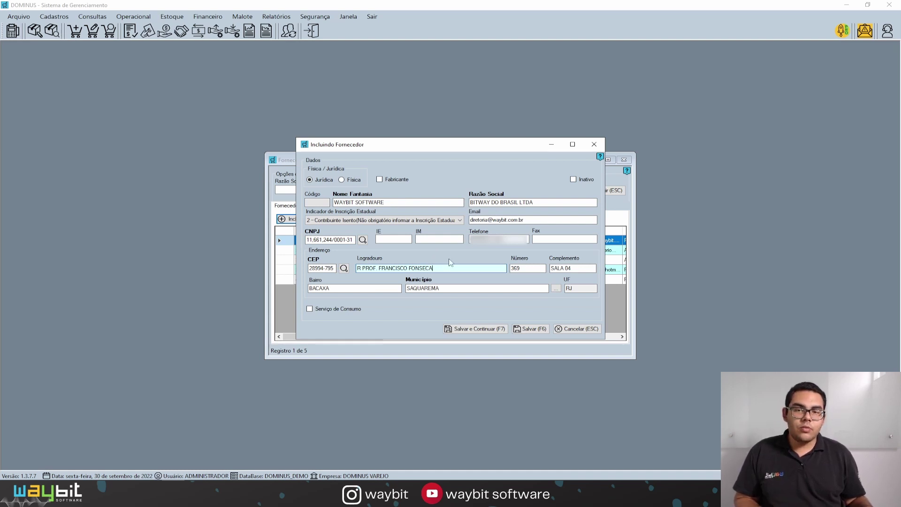
{"action": "key", "text": "F7"}
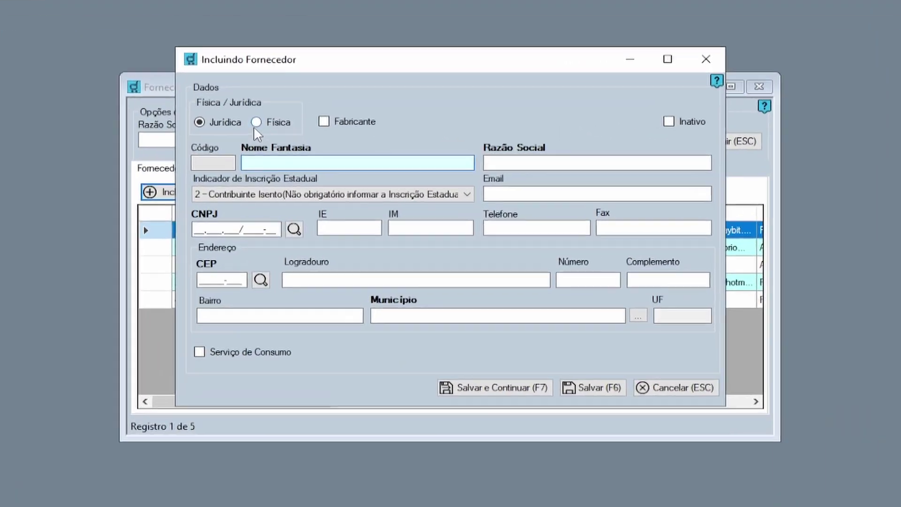
Make the supplier a Física person named 'FORNECEDOR TESTE' and paste the CPF
{"action": "left_click", "coordinate": [341, 179]}
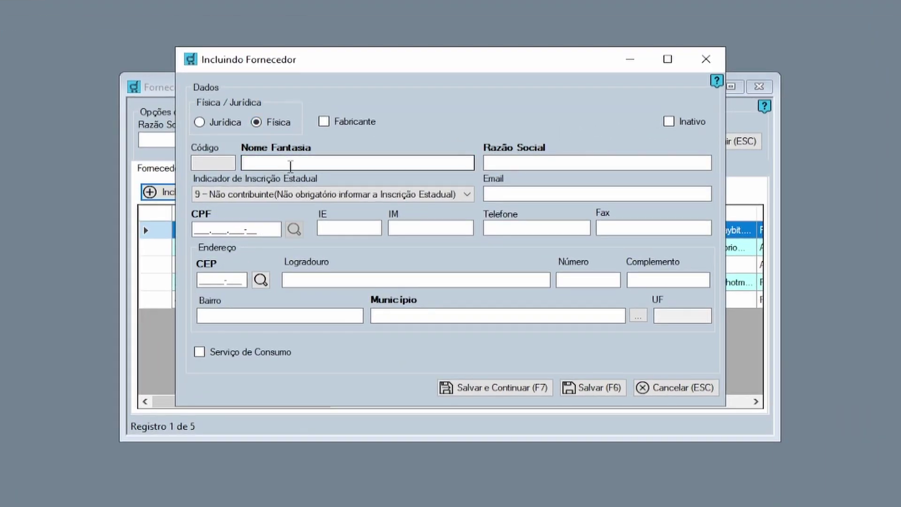
{"action": "left_click", "coordinate": [290, 164]}
{"action": "type", "text": "FORN"}
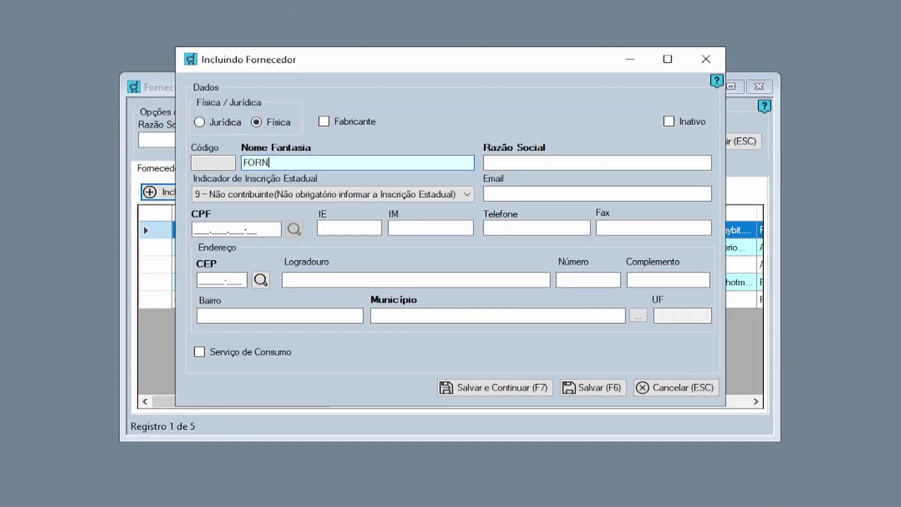
{"action": "type", "text": "ECEDOR TESTE"}
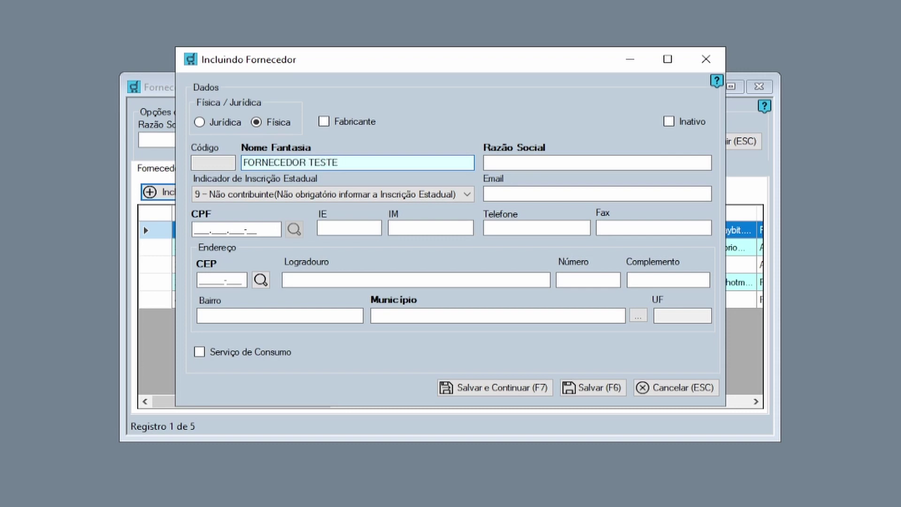
{"action": "left_click", "coordinate": [197, 229]}
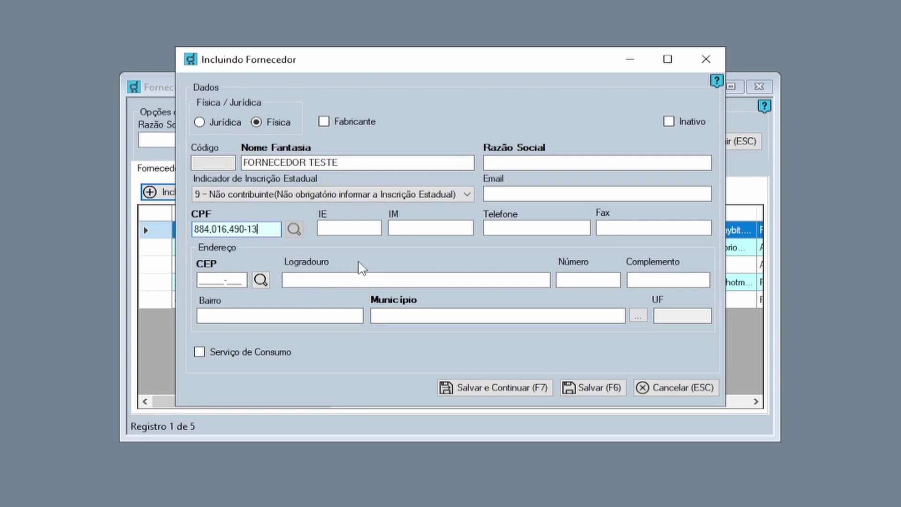
{"action": "key", "text": "Tab"}
{"action": "left_click", "coordinate": [201, 279]}
{"action": "type", "text": "28994-795"}
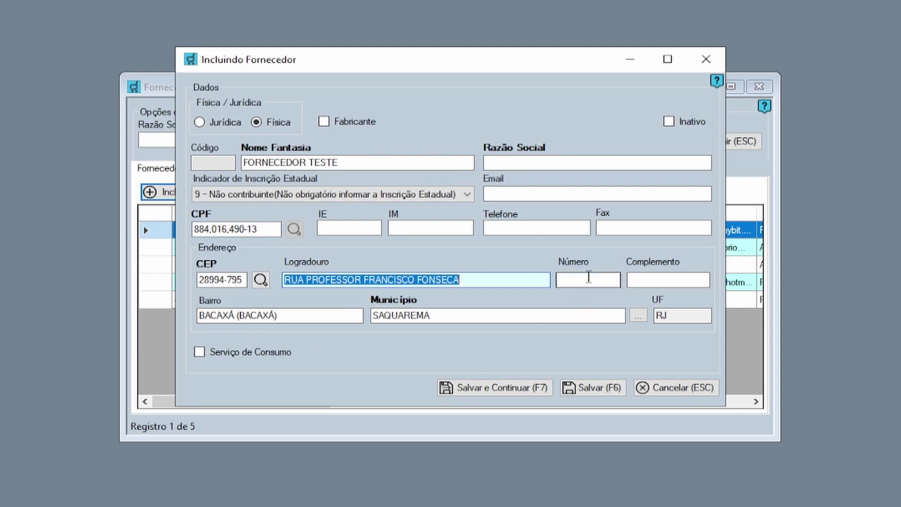
{"action": "left_click", "coordinate": [589, 278]}
{"action": "type", "text": "369"}
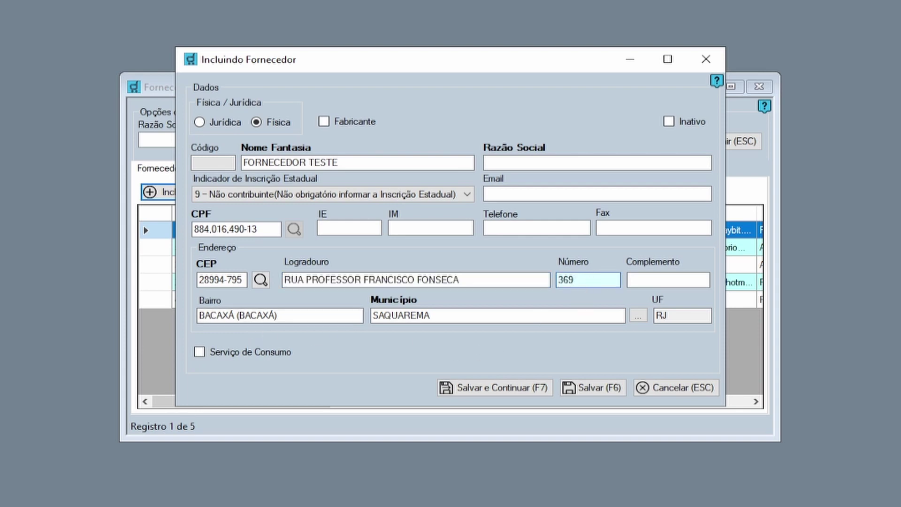
{"action": "key", "text": "Tab"}
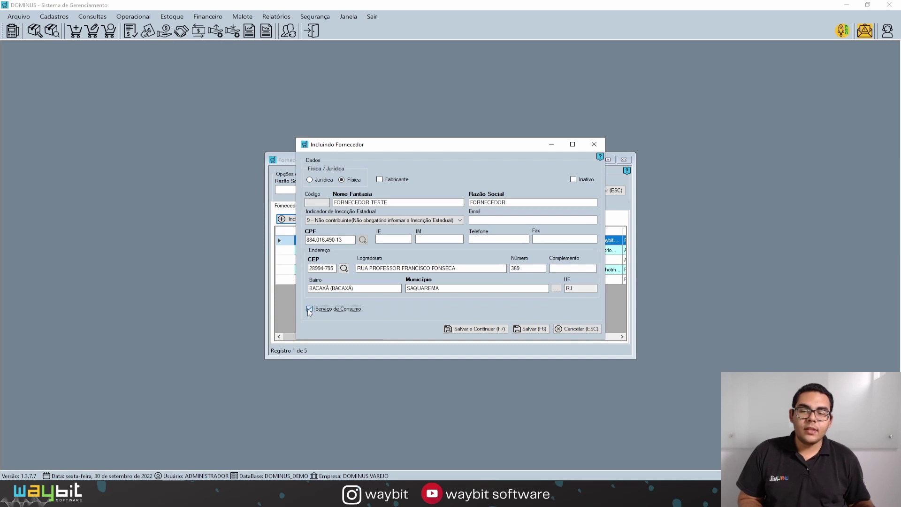
Turn off Serviço de Consumo, save FORNECEDOR TESTE as supplier 6, and close the form
{"action": "left_click", "coordinate": [310, 308]}
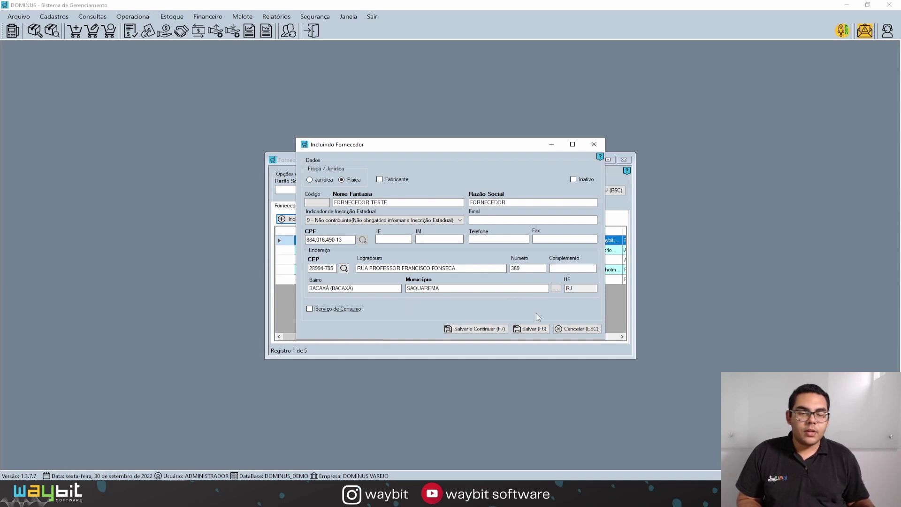
{"action": "left_click", "coordinate": [460, 329]}
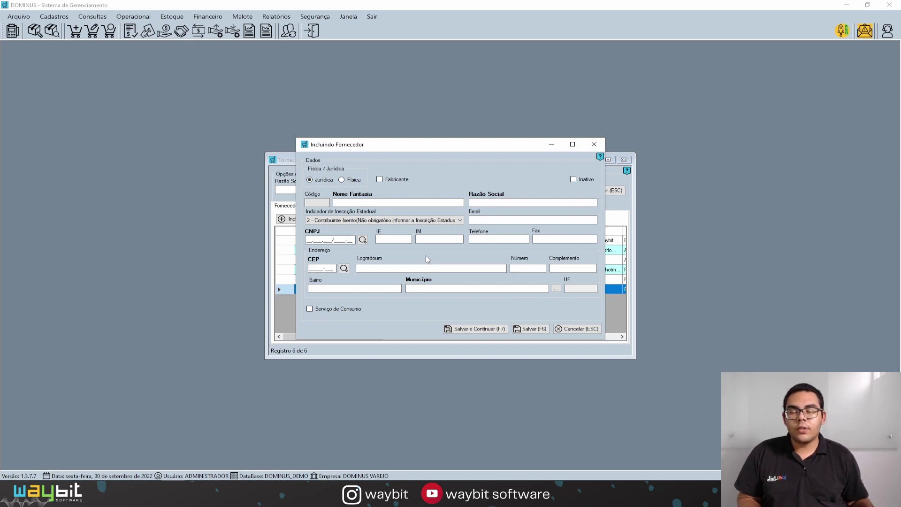
{"action": "key", "text": "Escape"}
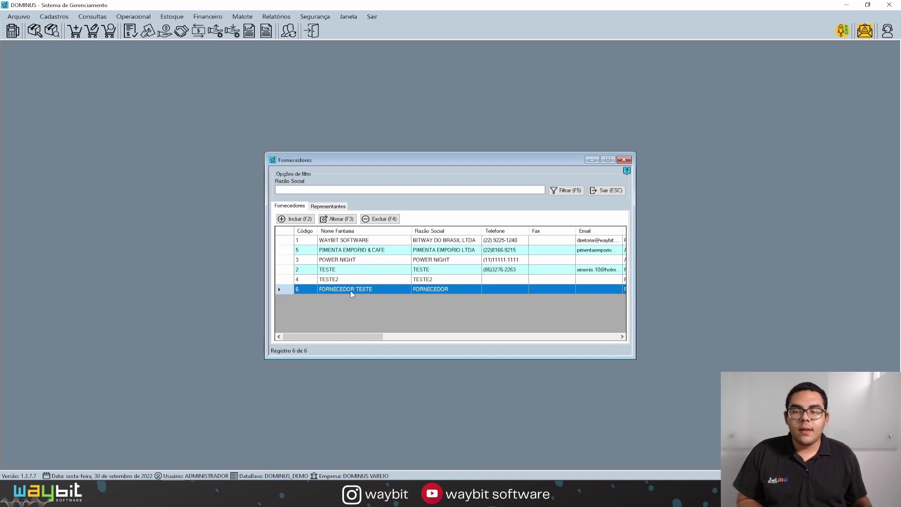
{"action": "left_click", "coordinate": [341, 280]}
{"action": "left_click", "coordinate": [335, 290]}
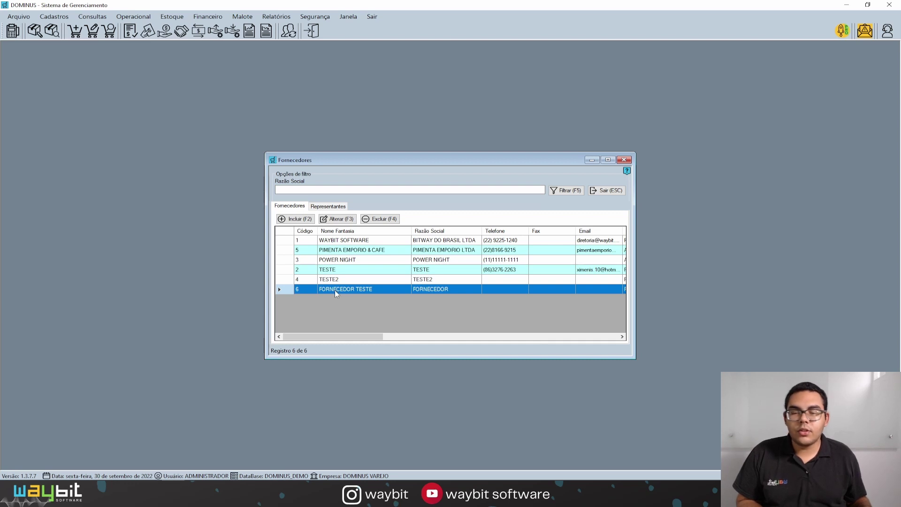
{"action": "left_click", "coordinate": [340, 224]}
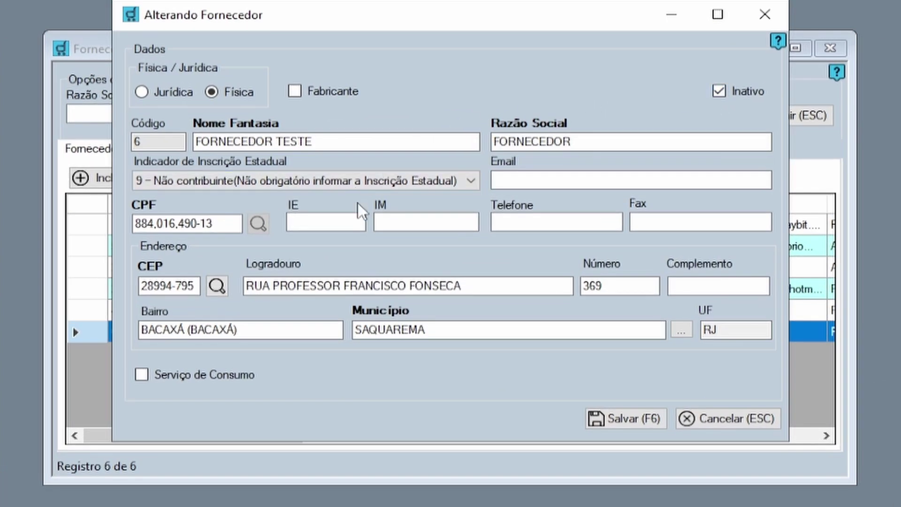
{"action": "left_click", "coordinate": [625, 417]}
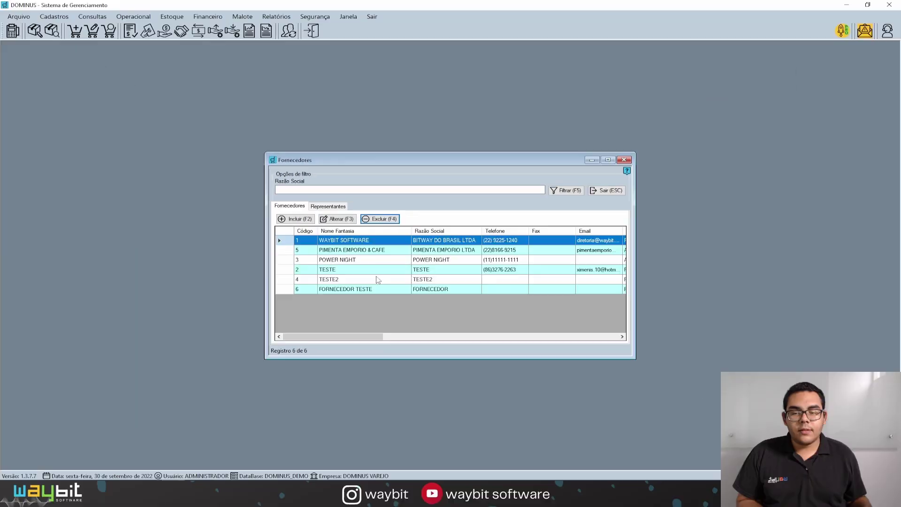
Refresh the supplier list with Filtrar and show the empty Representantes tab
{"action": "left_click", "coordinate": [566, 191]}
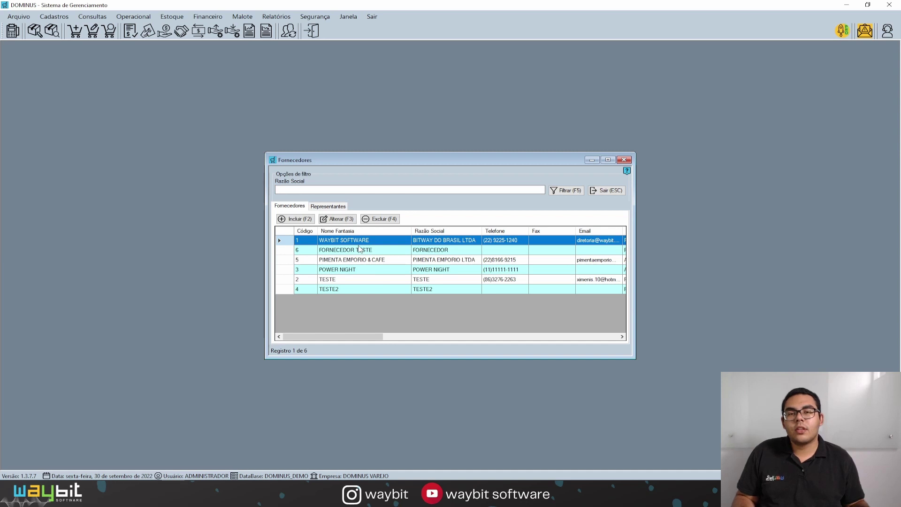
{"action": "left_click", "coordinate": [337, 209]}
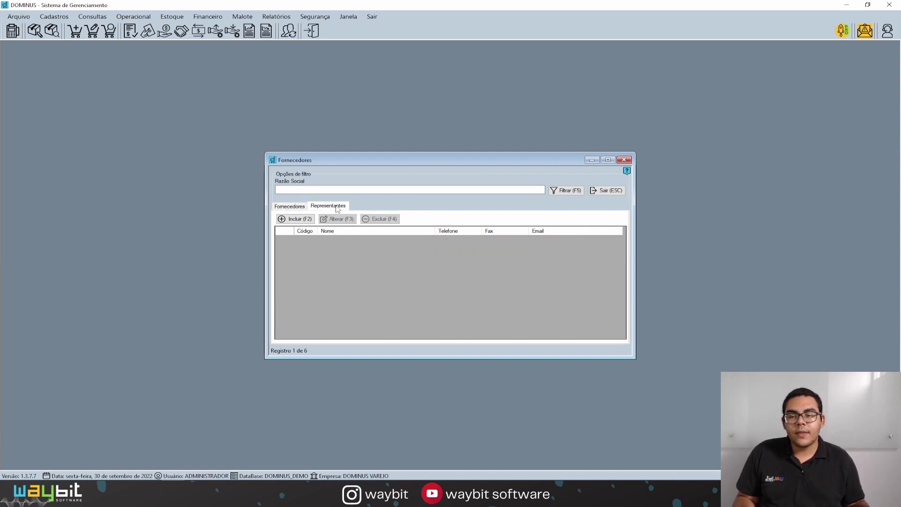
Open the Incluindo Representante form and move through its Telefone and Email fields
{"action": "left_click", "coordinate": [295, 218]}
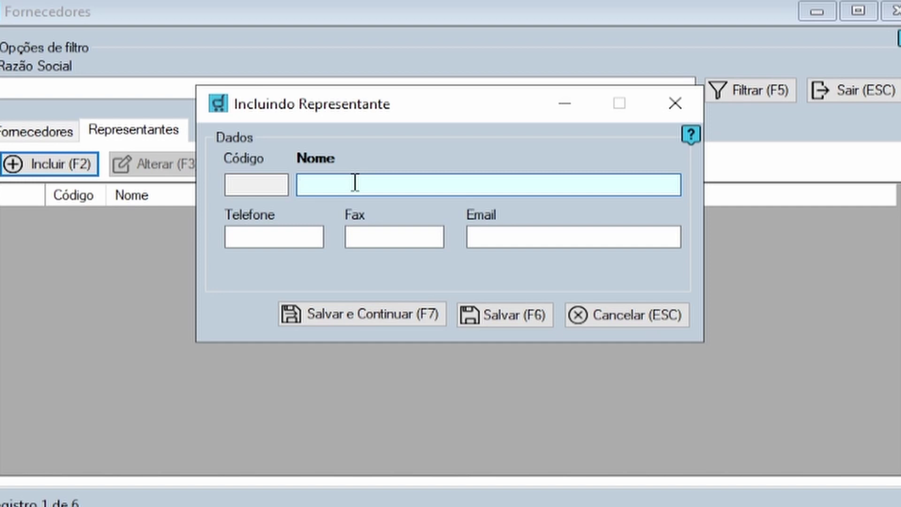
{"action": "left_click", "coordinate": [273, 238]}
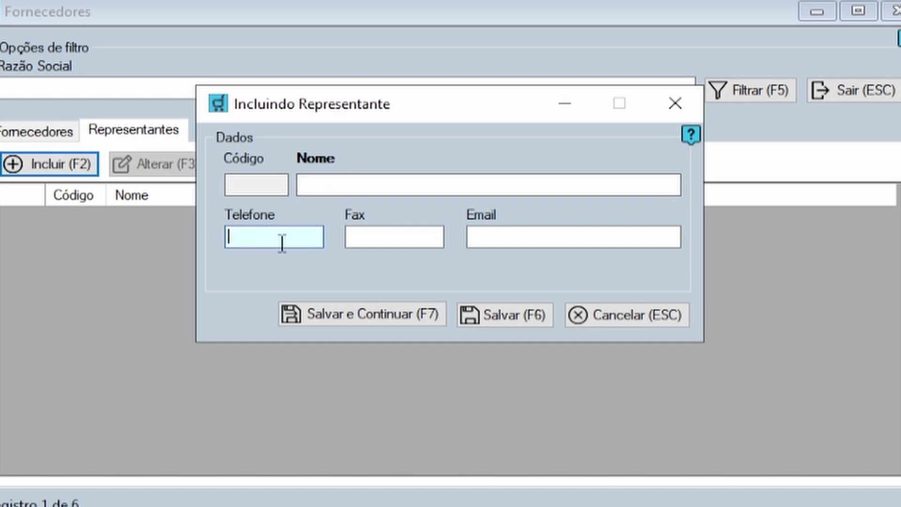
{"action": "left_click", "coordinate": [520, 238]}
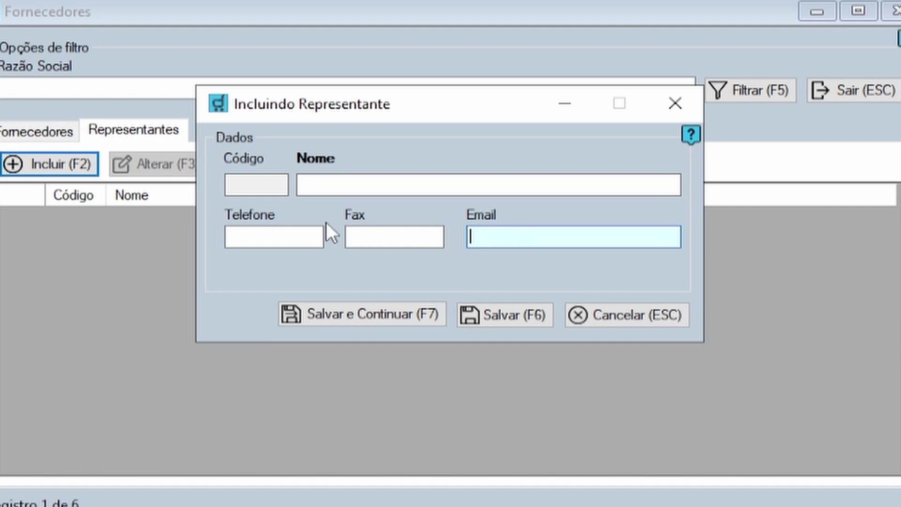